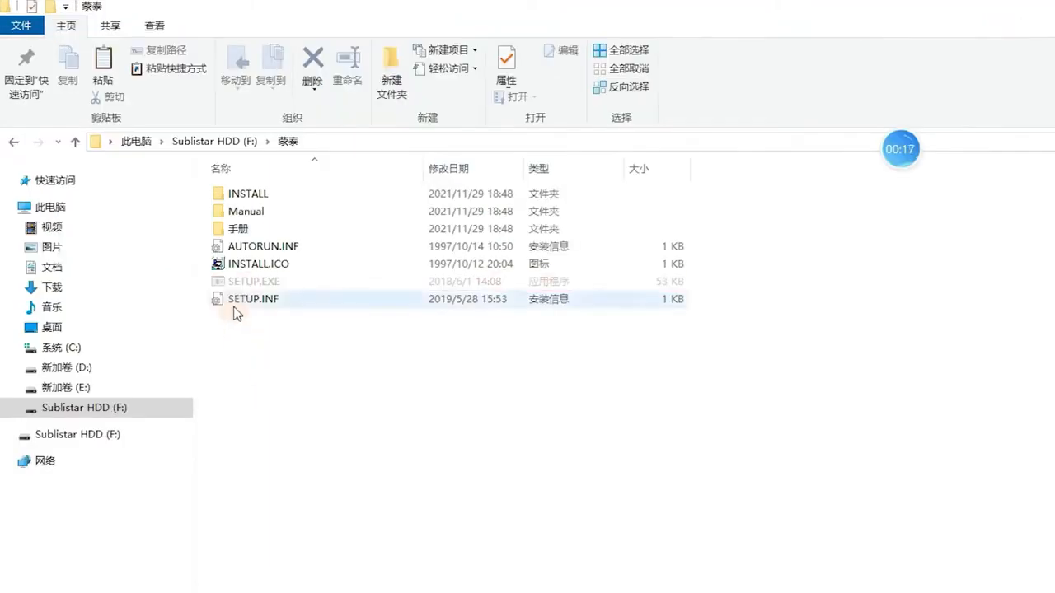
Run SETUP.EXE, install the publishing system to C:\MainTop, and choose to restart the computer immediately.
{"action": "double_click", "coordinate": [247, 284]}
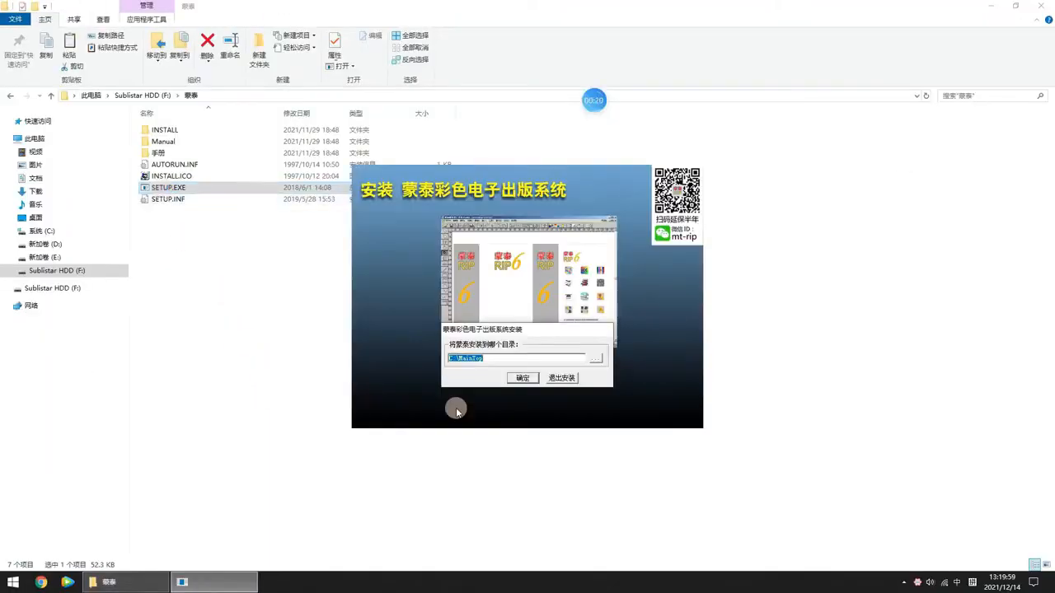
{"action": "left_click", "coordinate": [522, 379]}
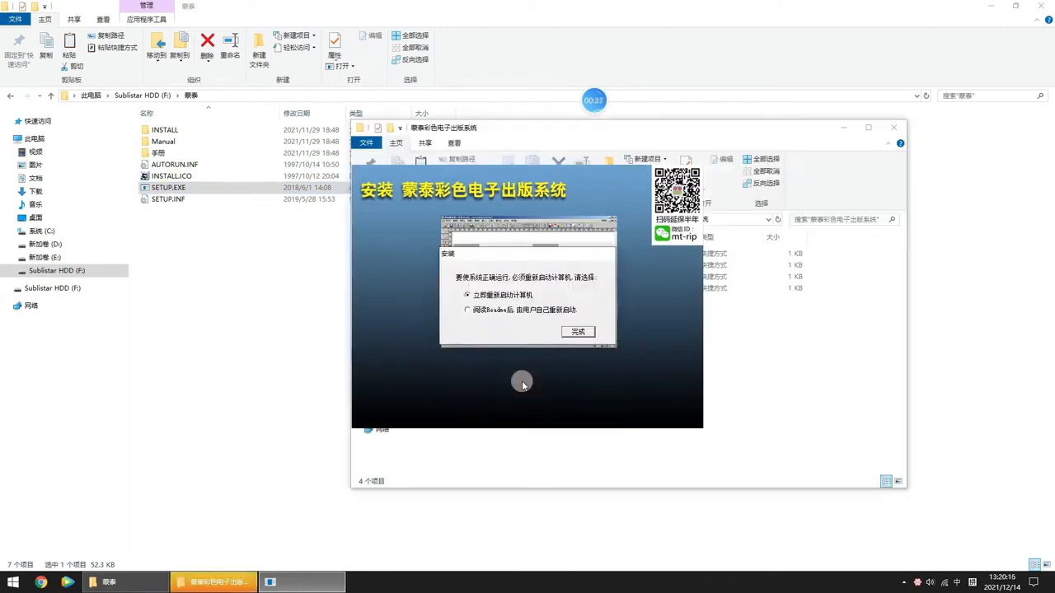
{"action": "left_click", "coordinate": [510, 301]}
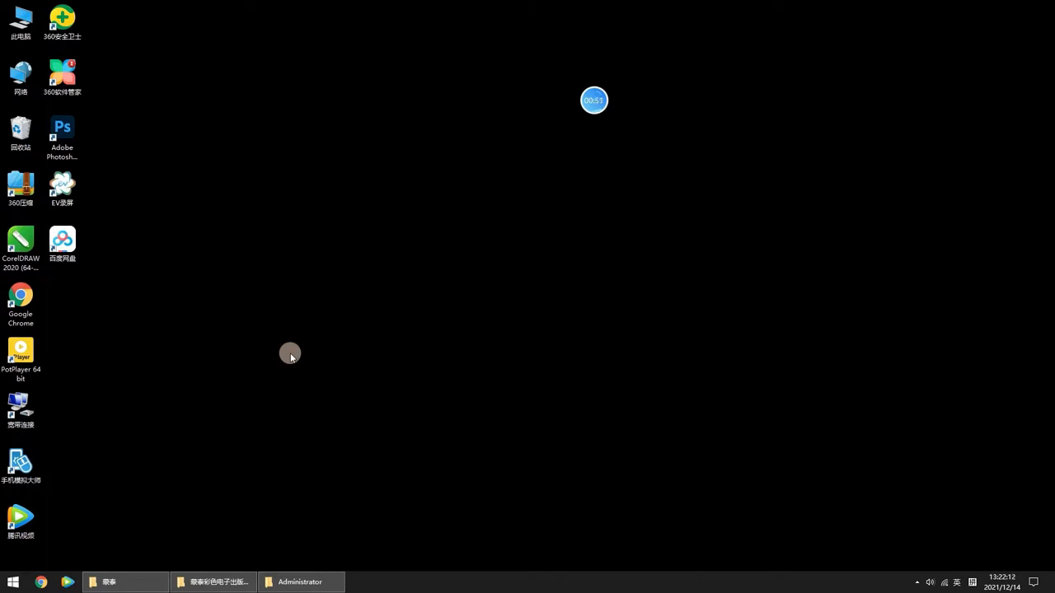
Create a desktop shortcut for 蒙泰 from the 蒙泰彩色电子出版系统 program group.
{"action": "left_click", "coordinate": [10, 581]}
{"action": "left_click", "coordinate": [16, 533]}
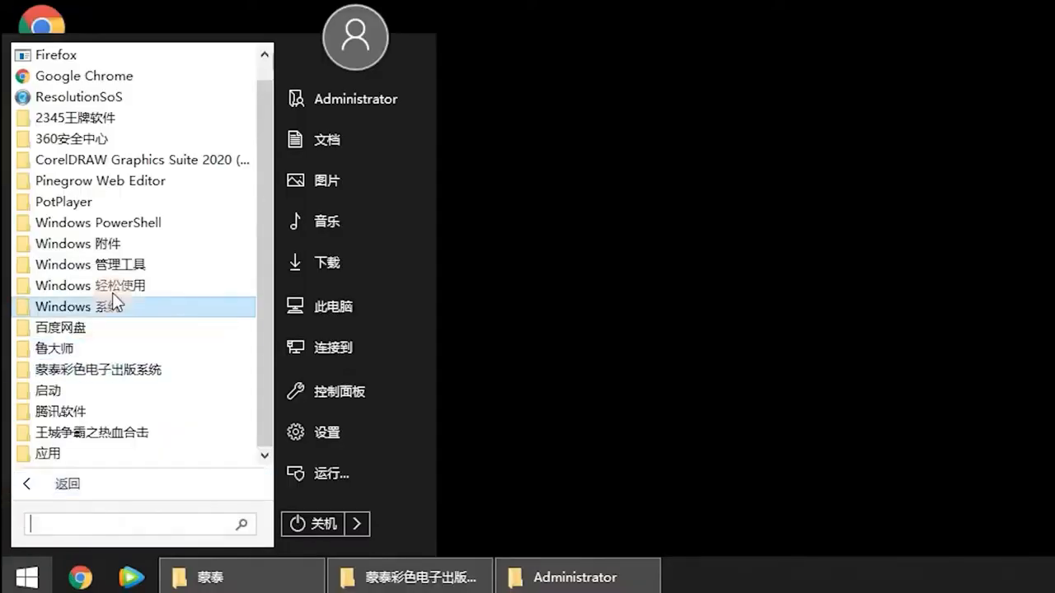
{"action": "left_click", "coordinate": [100, 373]}
{"action": "scroll", "coordinate": [96, 371], "scroll_direction": "down", "scroll_amount": 1}
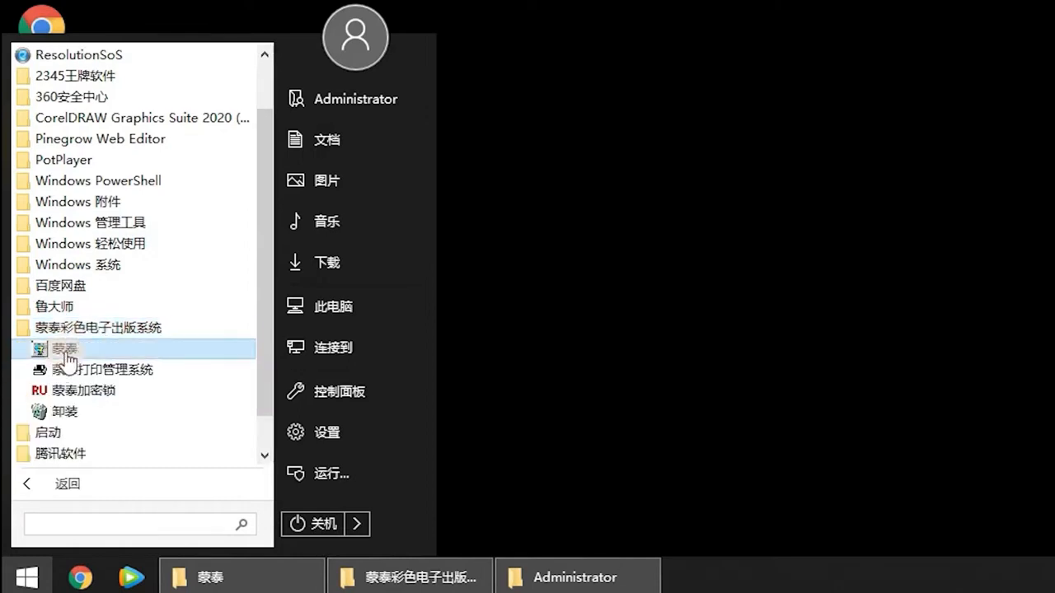
{"action": "right_click", "coordinate": [101, 352]}
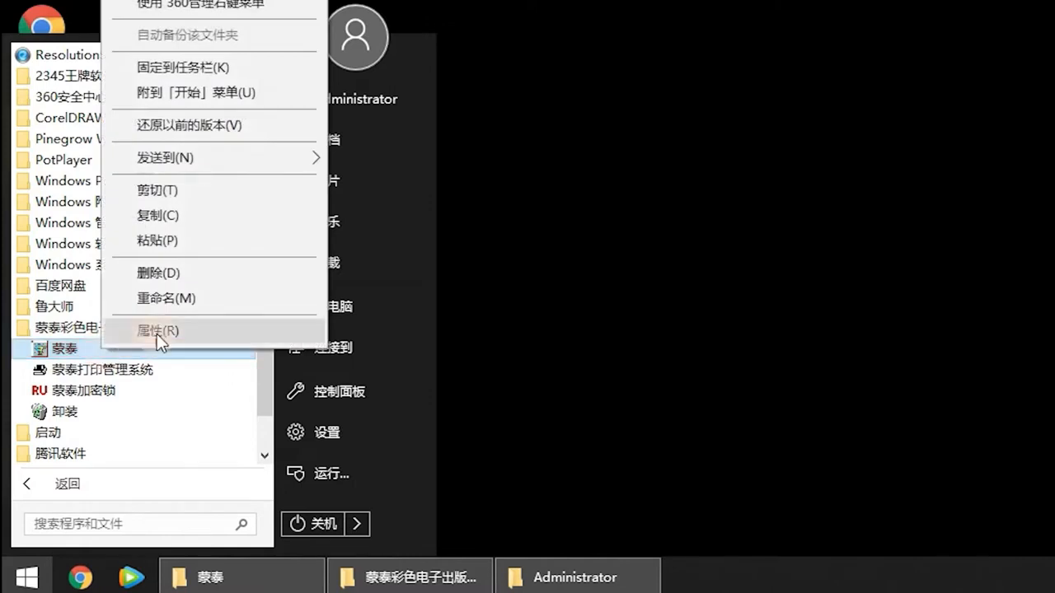
{"action": "mouse_move", "coordinate": [214, 170]}
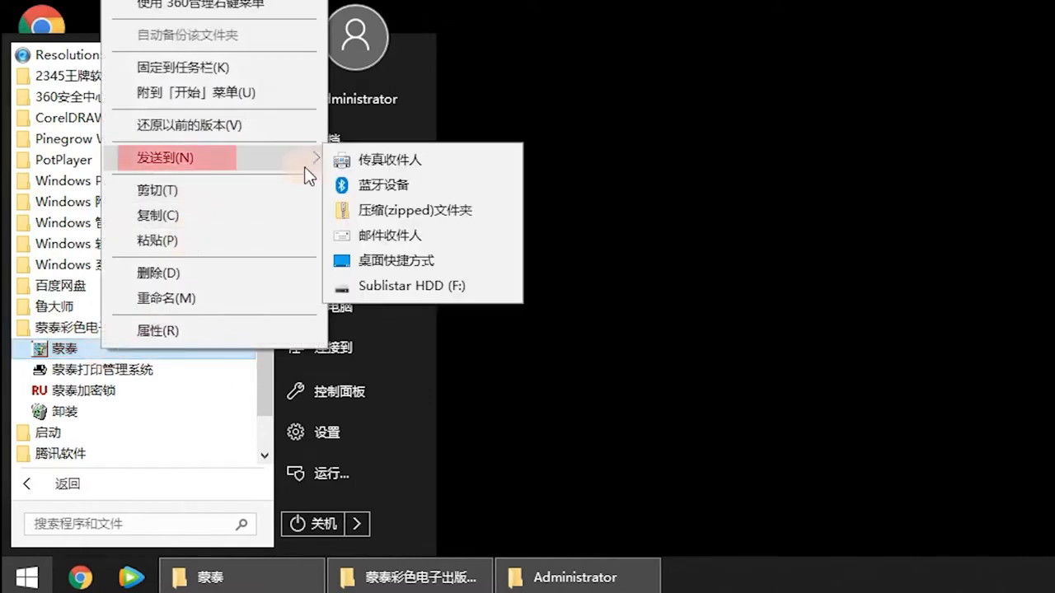
{"action": "left_click", "coordinate": [388, 262]}
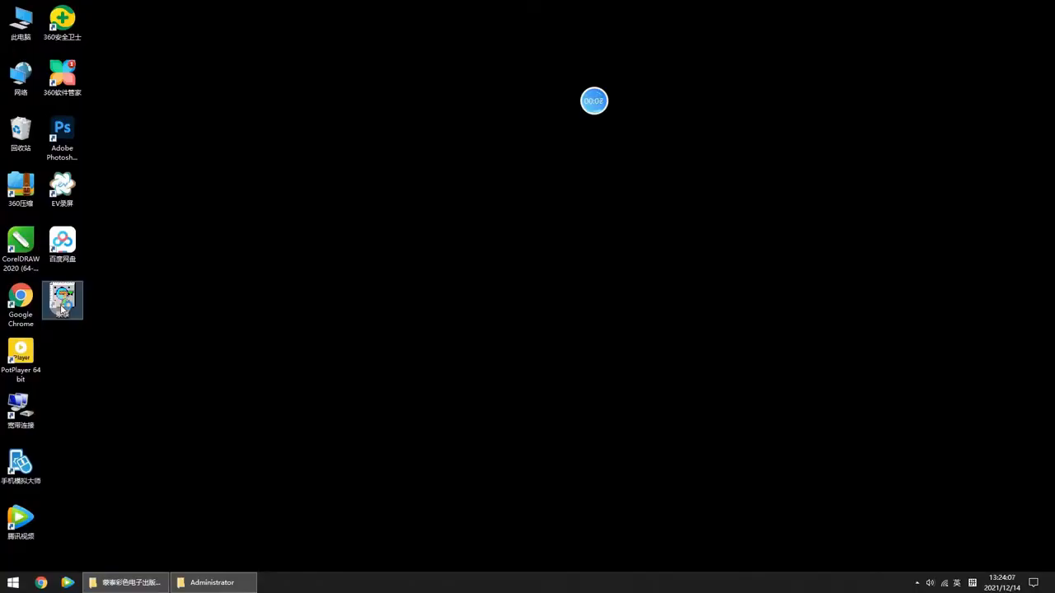
Launch 蒙泰 from its desktop shortcut and start a custom Maintop printer installation in the printer settings.
{"action": "double_click", "coordinate": [61, 307]}
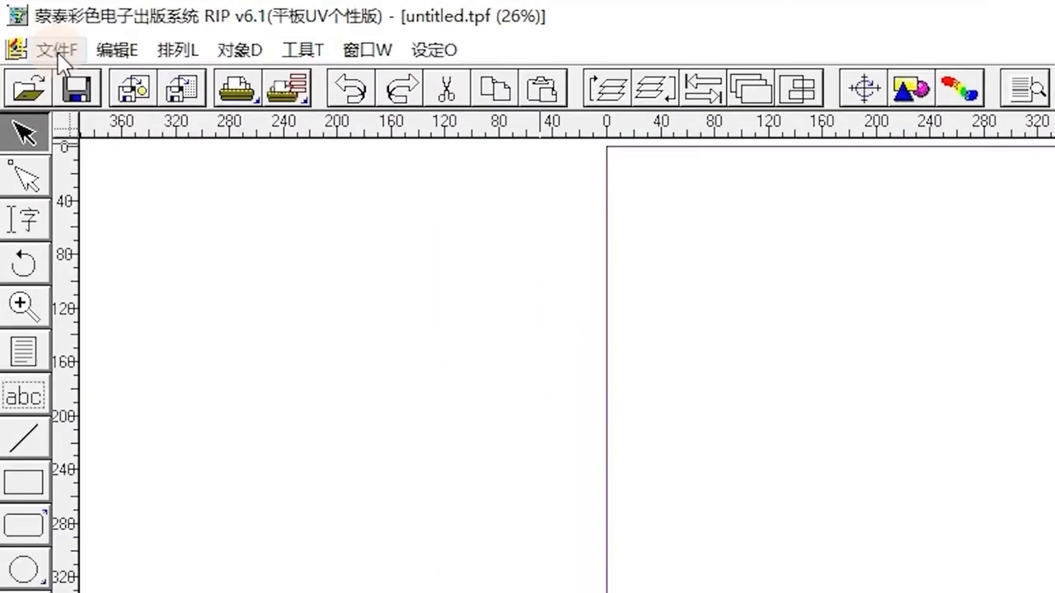
{"action": "left_click", "coordinate": [30, 24]}
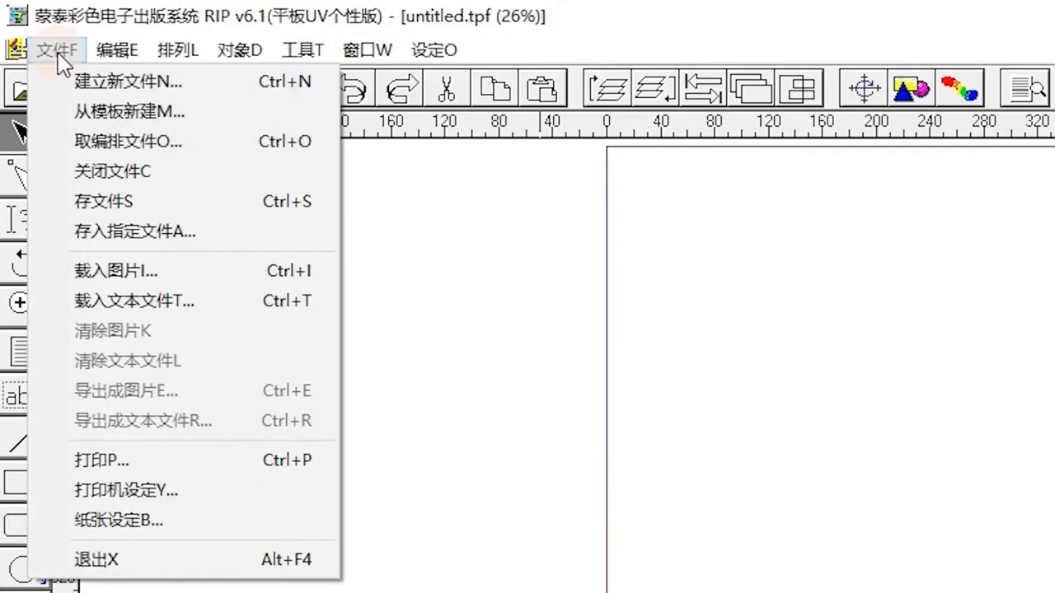
{"action": "left_click", "coordinate": [136, 492]}
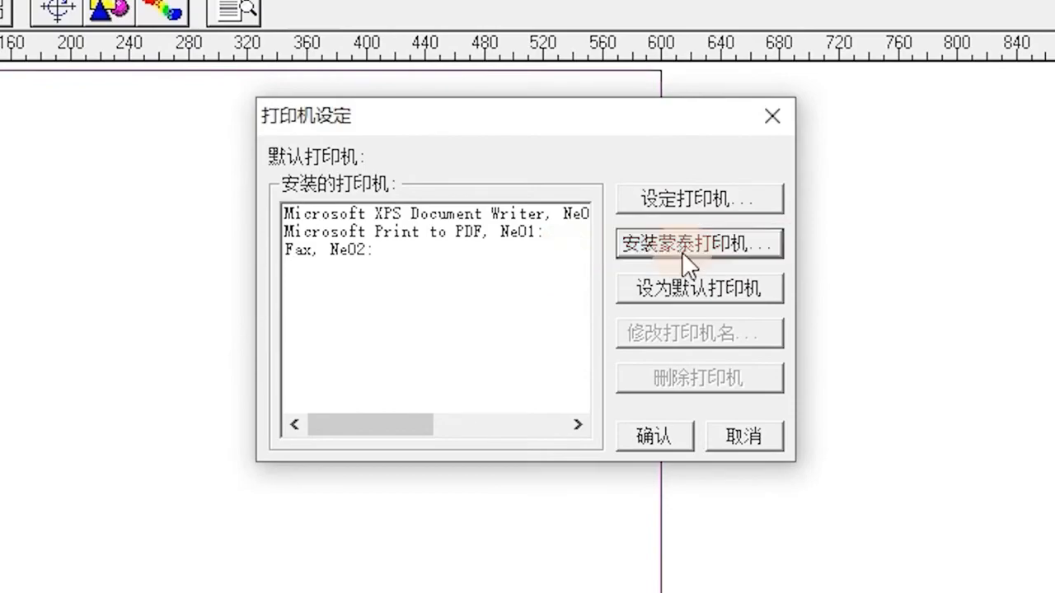
{"action": "left_click", "coordinate": [682, 251]}
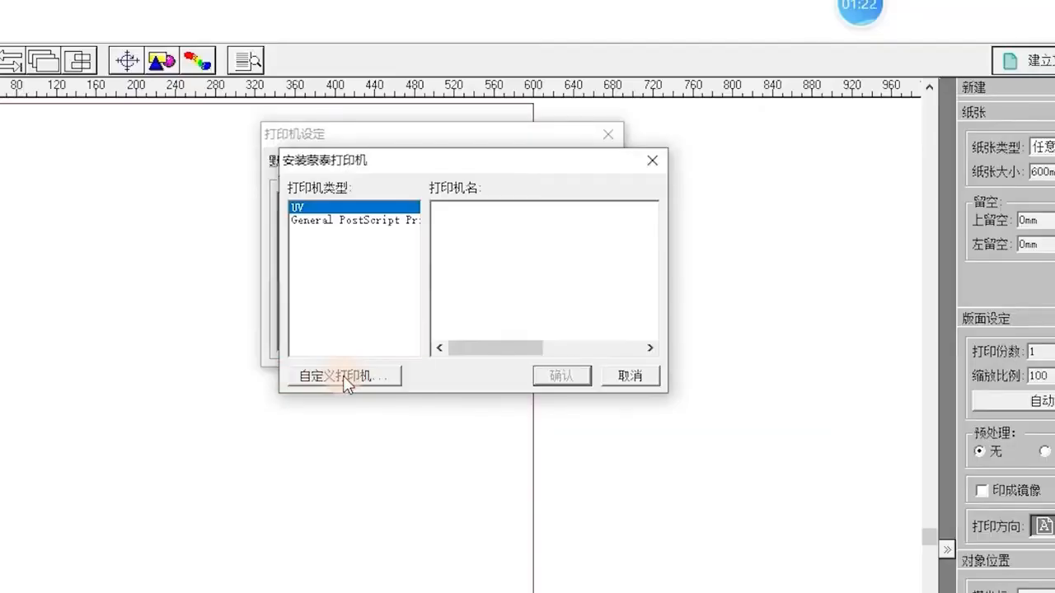
{"action": "left_click", "coordinate": [345, 377]}
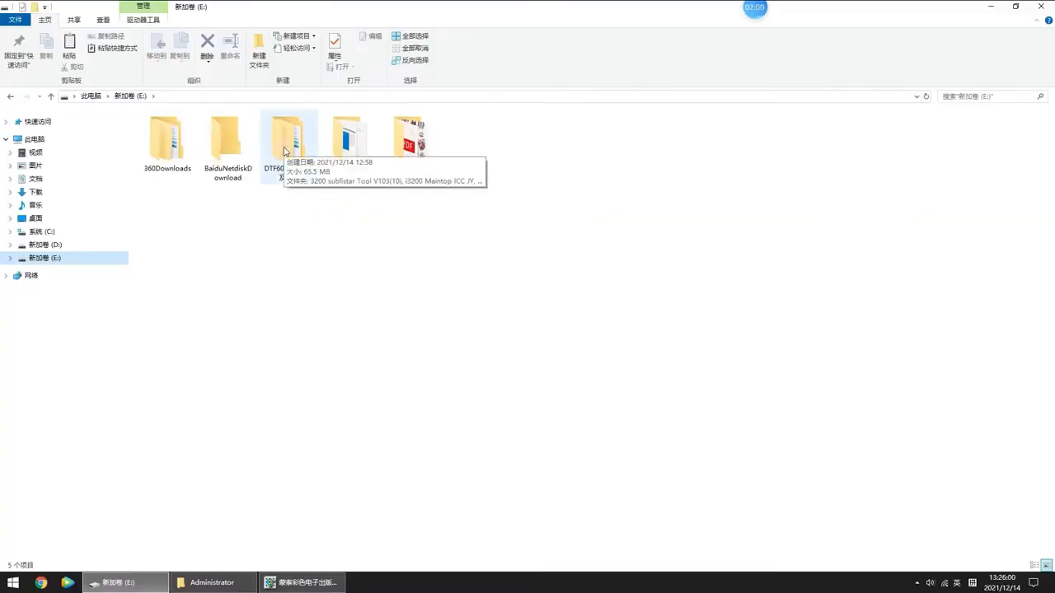
Install the custom printer from yl4c.inf in E:\DTF600控制软件及驱动\i3200 Maintop ICC JY and make it the default printer.
{"action": "left_click", "coordinate": [284, 151]}
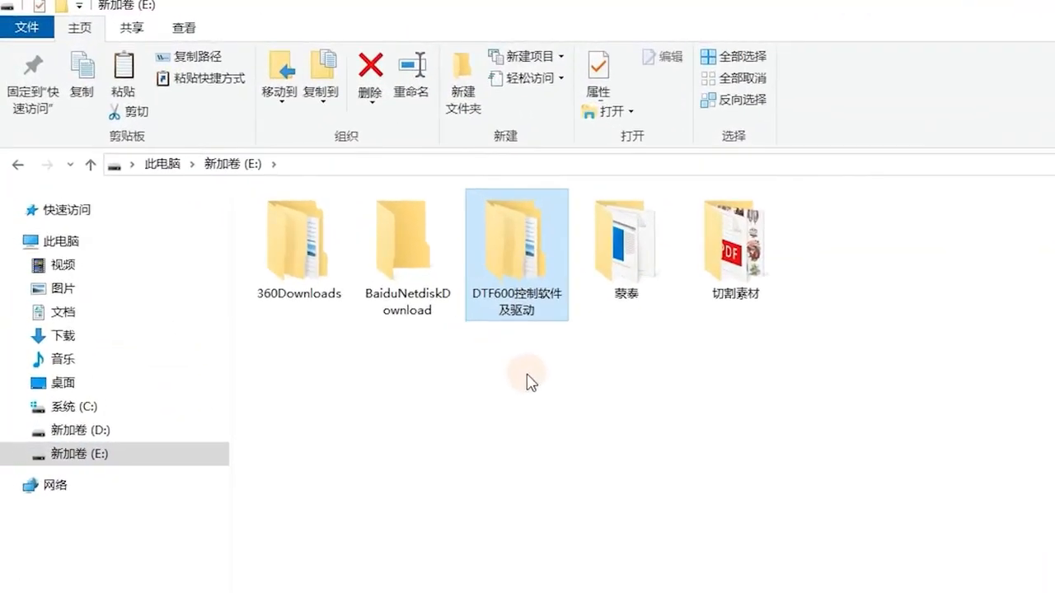
{"action": "double_click", "coordinate": [514, 262]}
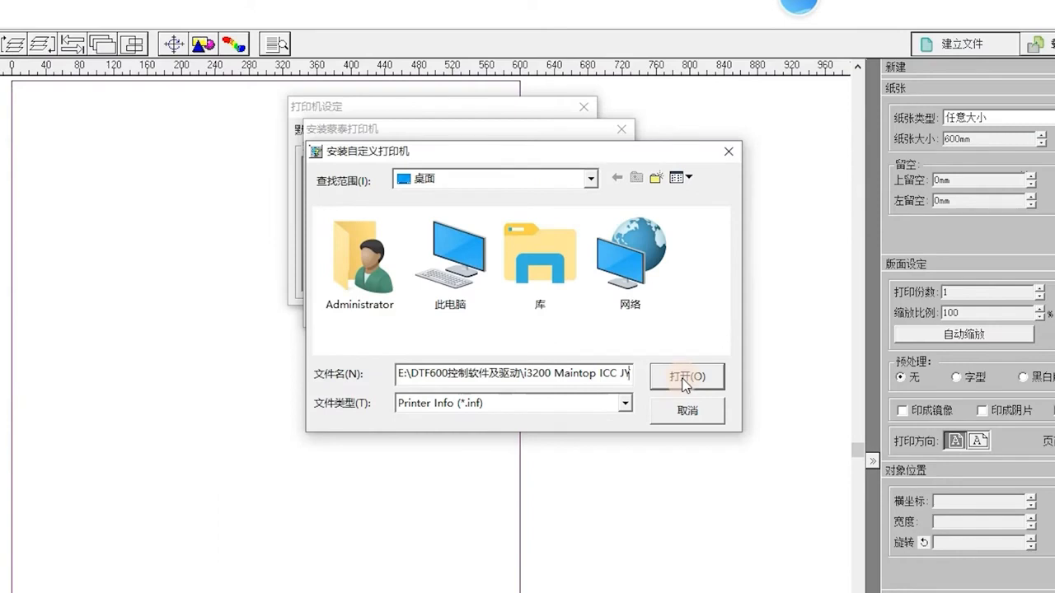
{"action": "left_click", "coordinate": [683, 382]}
{"action": "left_click", "coordinate": [342, 246]}
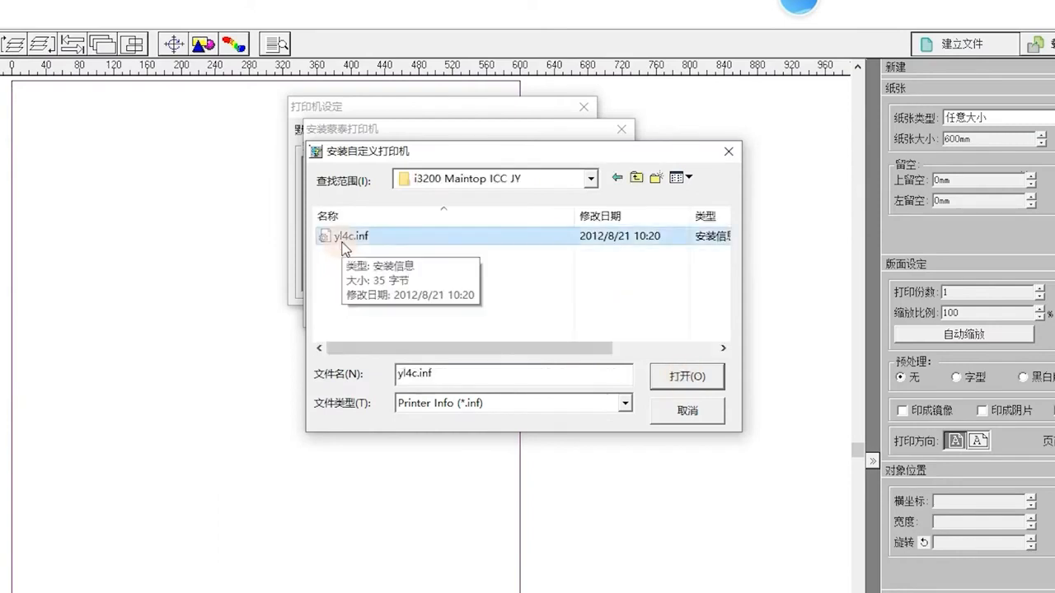
{"action": "left_click", "coordinate": [680, 376]}
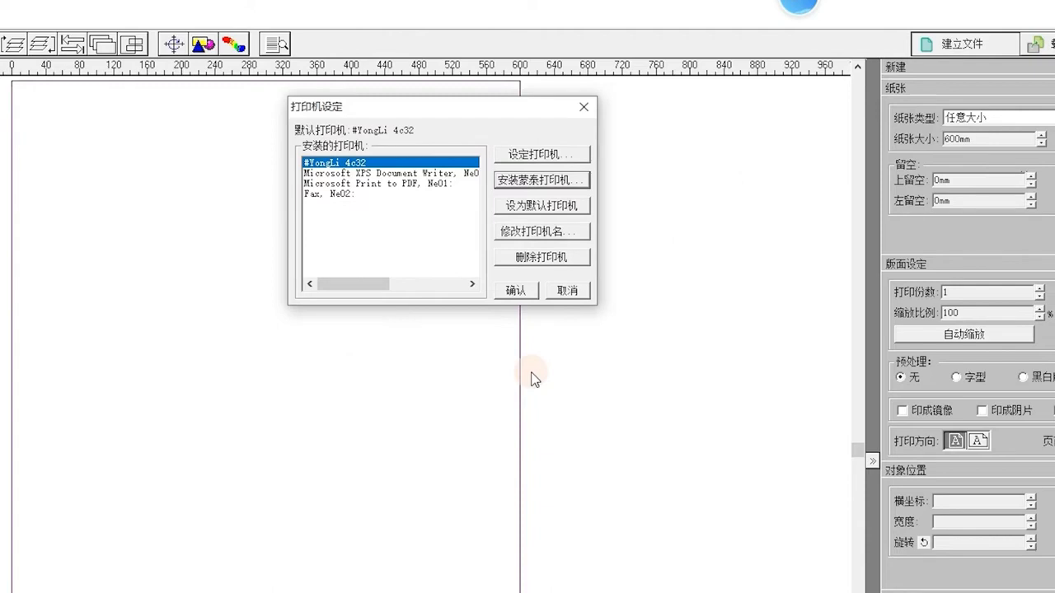
{"action": "left_click", "coordinate": [542, 206]}
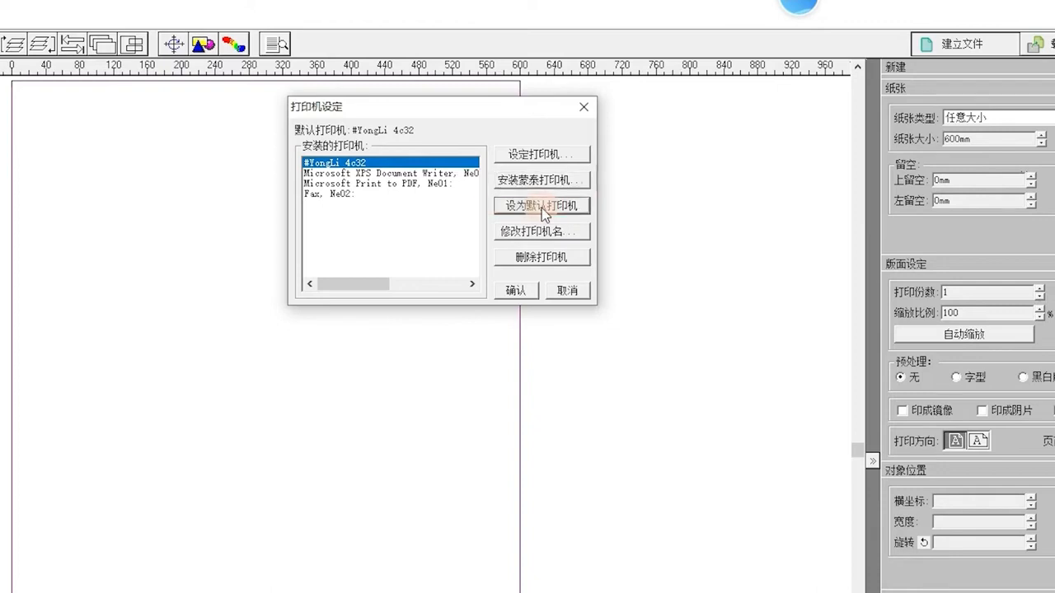
{"action": "left_click", "coordinate": [514, 293]}
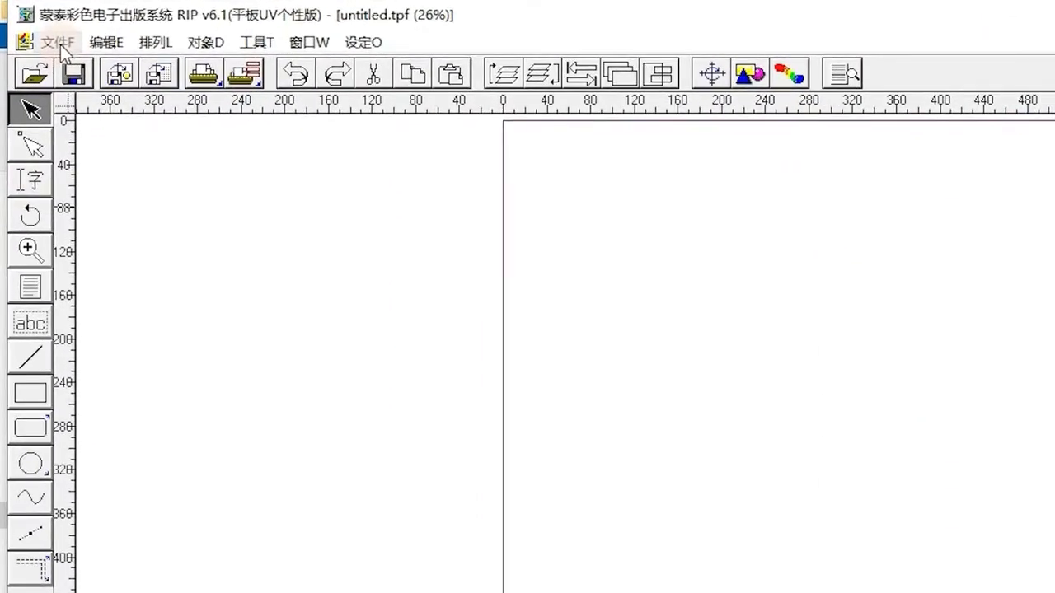
Create a new document with the custom (自定义) paper type and a paper size of 580 × 1000 mm.
{"action": "left_click", "coordinate": [60, 44]}
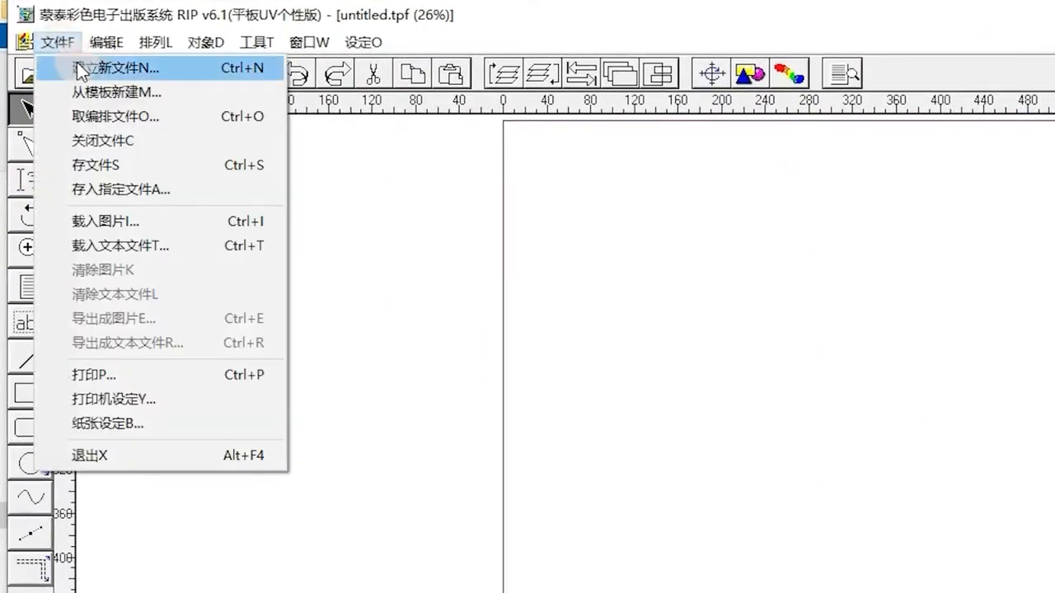
{"action": "left_click", "coordinate": [89, 66]}
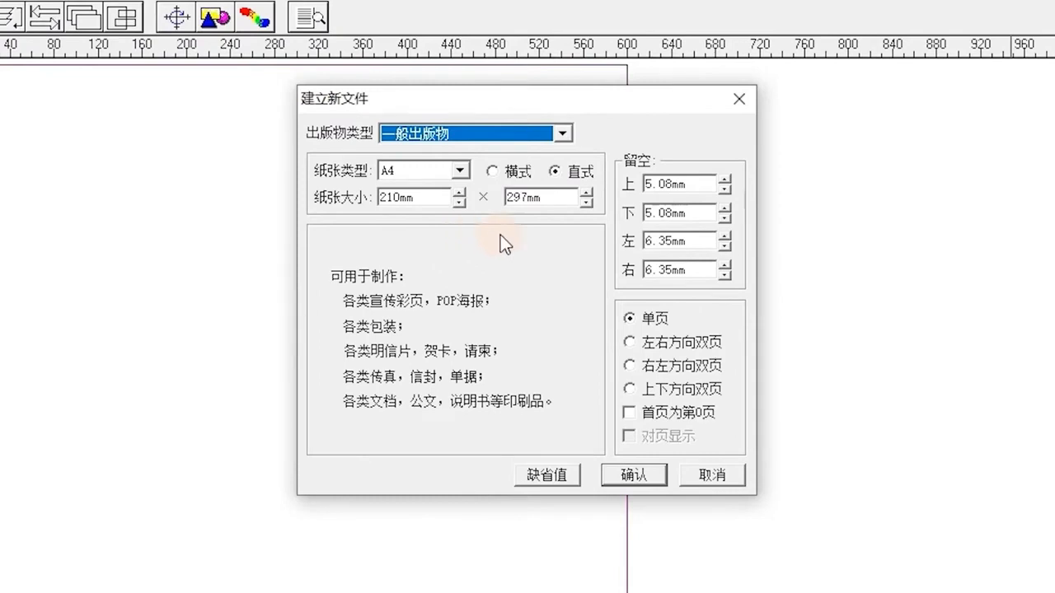
{"action": "left_click", "coordinate": [459, 170]}
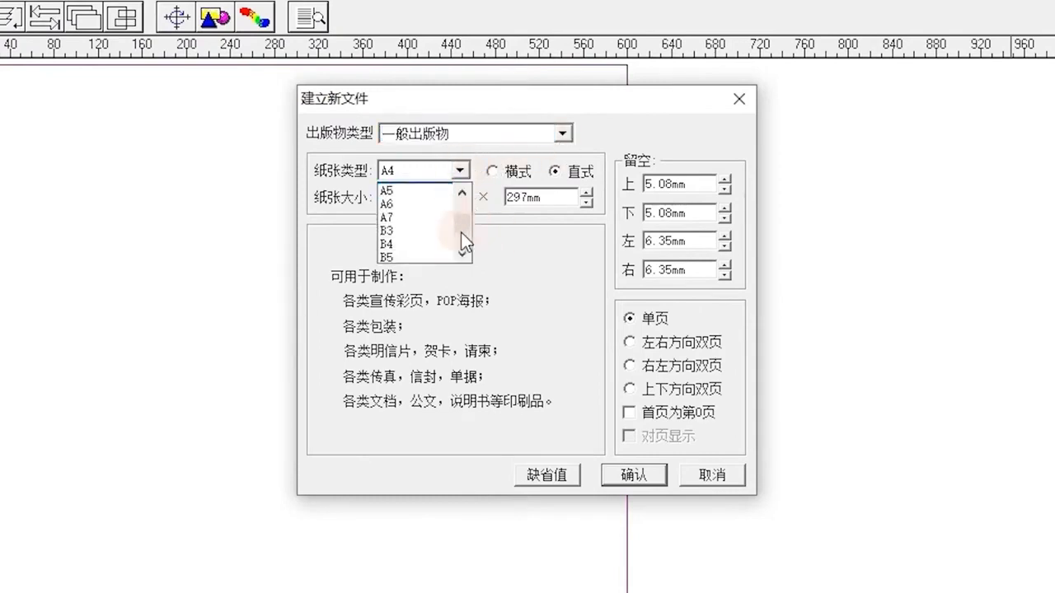
{"action": "scroll", "coordinate": [401, 253], "scroll_direction": "down", "scroll_amount": 2}
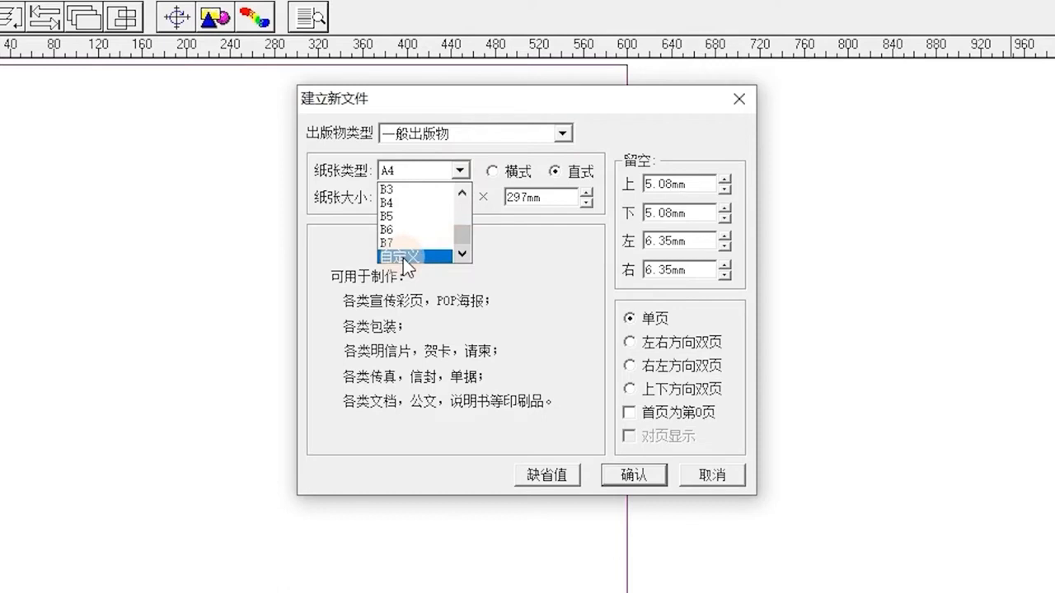
{"action": "left_click", "coordinate": [403, 258]}
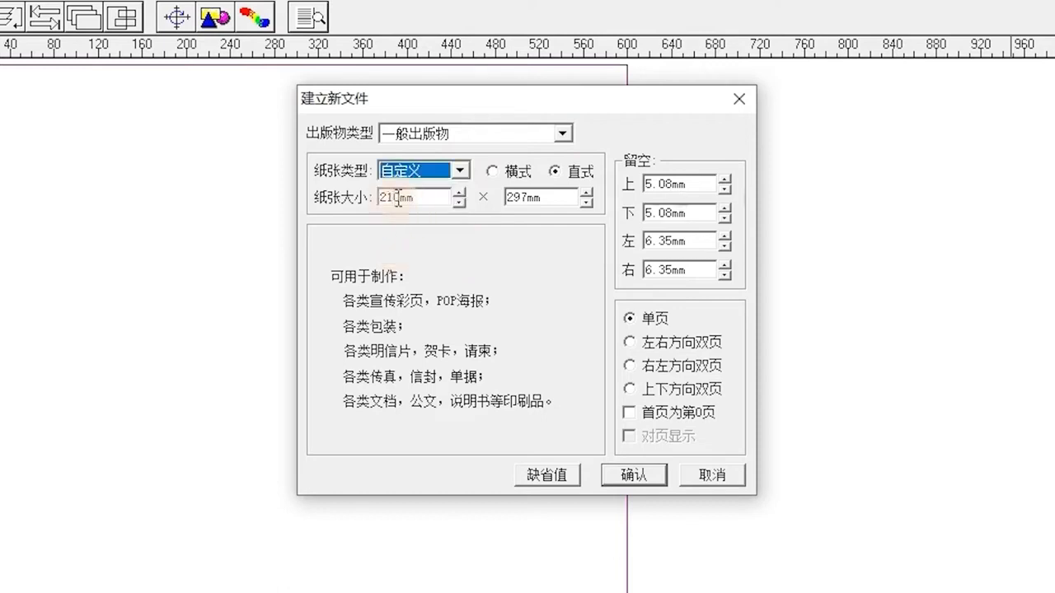
{"action": "left_click_drag", "start_coordinate": [399, 198], "coordinate": [365, 206]}
{"action": "type", "text": "58"}
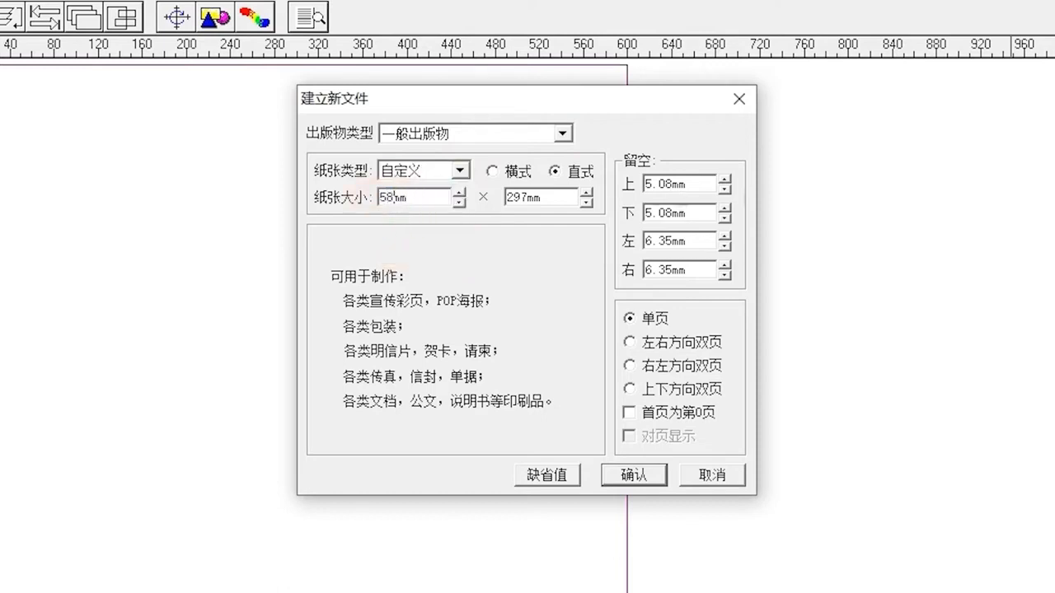
{"action": "type", "text": "0"}
{"action": "left_click_drag", "start_coordinate": [526, 198], "coordinate": [472, 201]}
{"action": "type", "text": "1000"}
{"action": "left_click", "coordinate": [633, 475]}
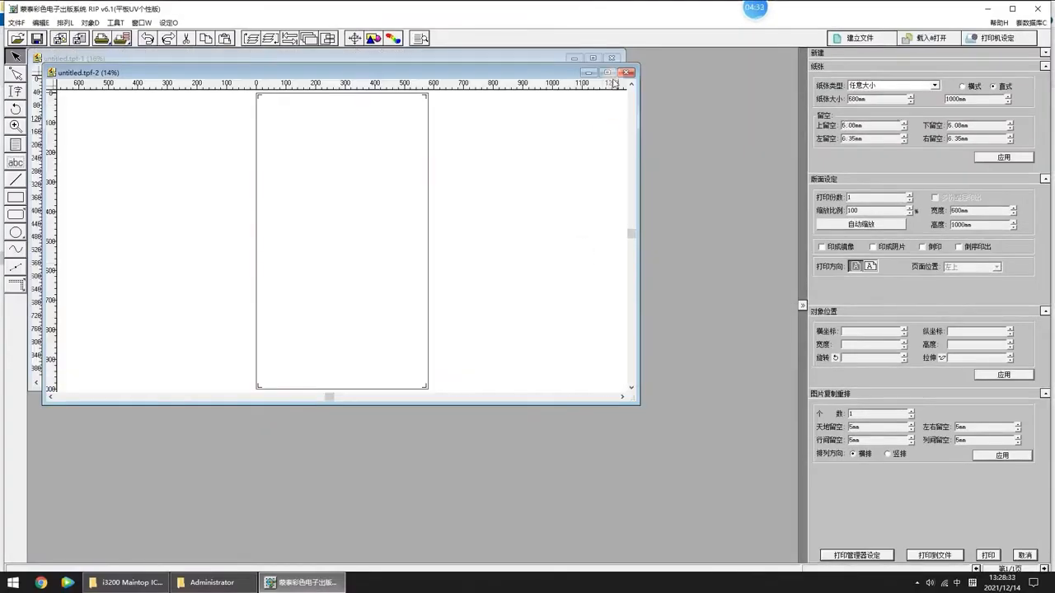
Maximize the new document window and load the picture 12.14-1.tif with the paper adjustment left at 不调整.
{"action": "left_click", "coordinate": [606, 73]}
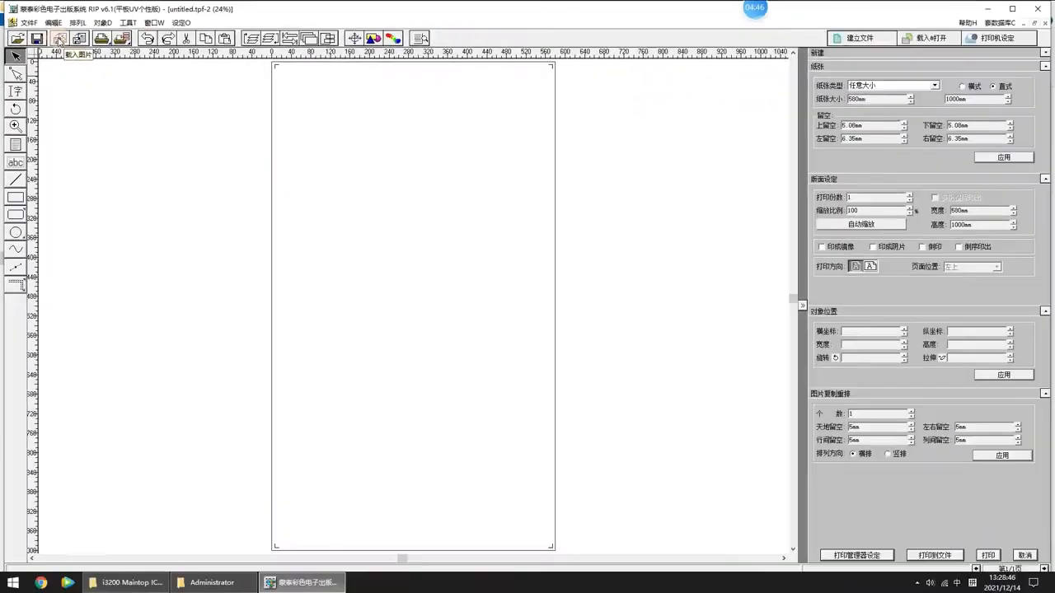
{"action": "left_click", "coordinate": [59, 39]}
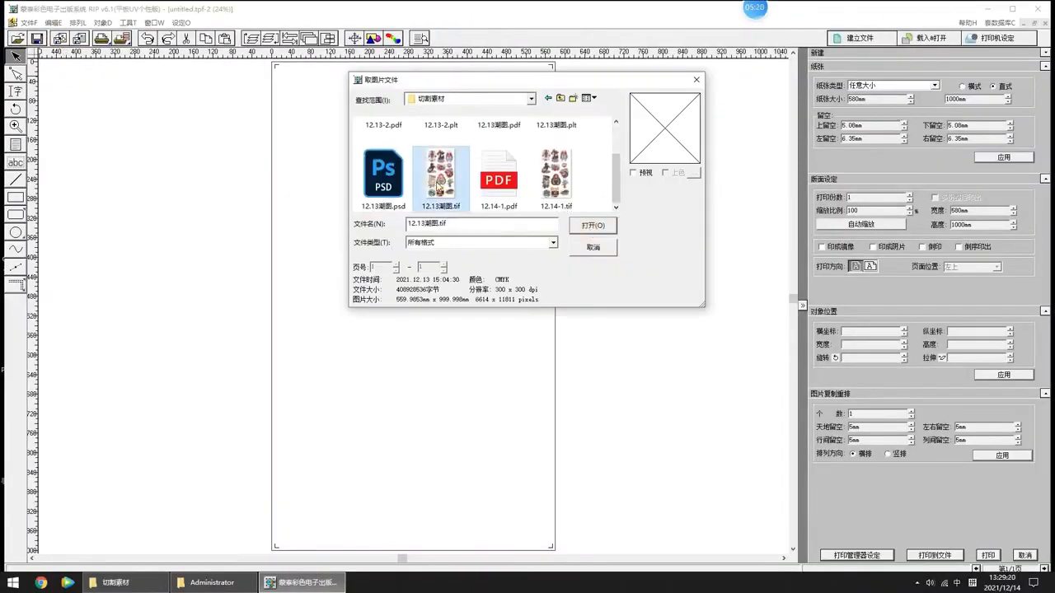
{"action": "left_click", "coordinate": [556, 175]}
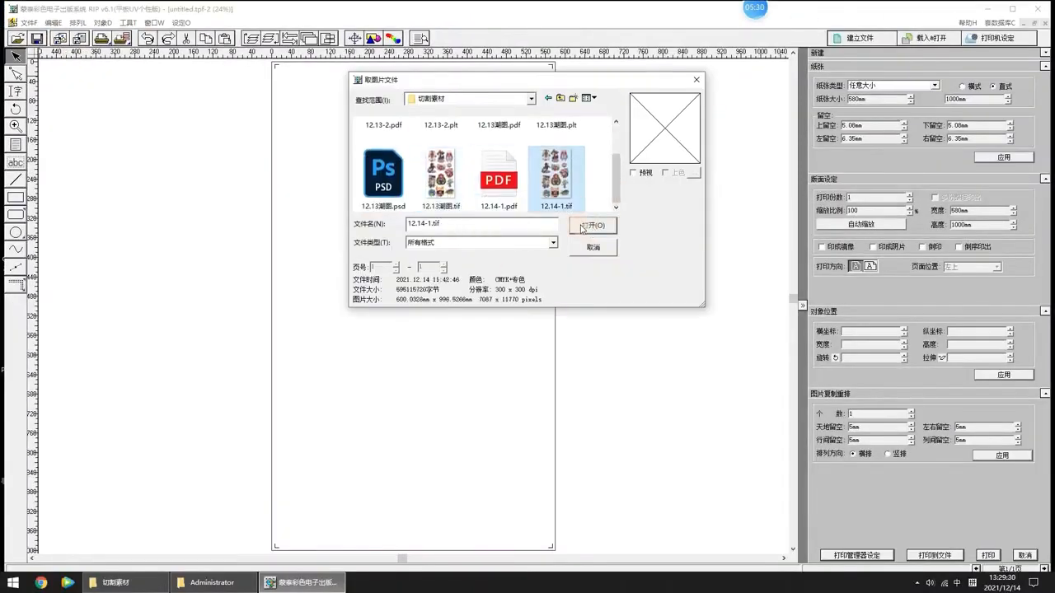
{"action": "left_click", "coordinate": [581, 225]}
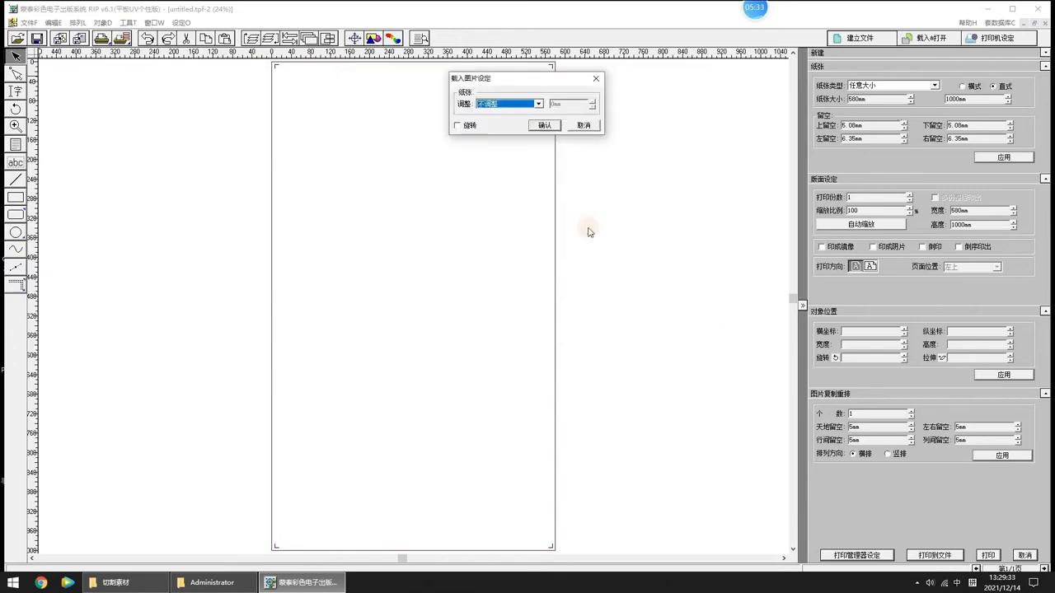
{"action": "left_click", "coordinate": [543, 125]}
Set the picture frame's width to 570 mm in its frame properties, keeping the picture's aspect ratio.
{"action": "right_click", "coordinate": [413, 155]}
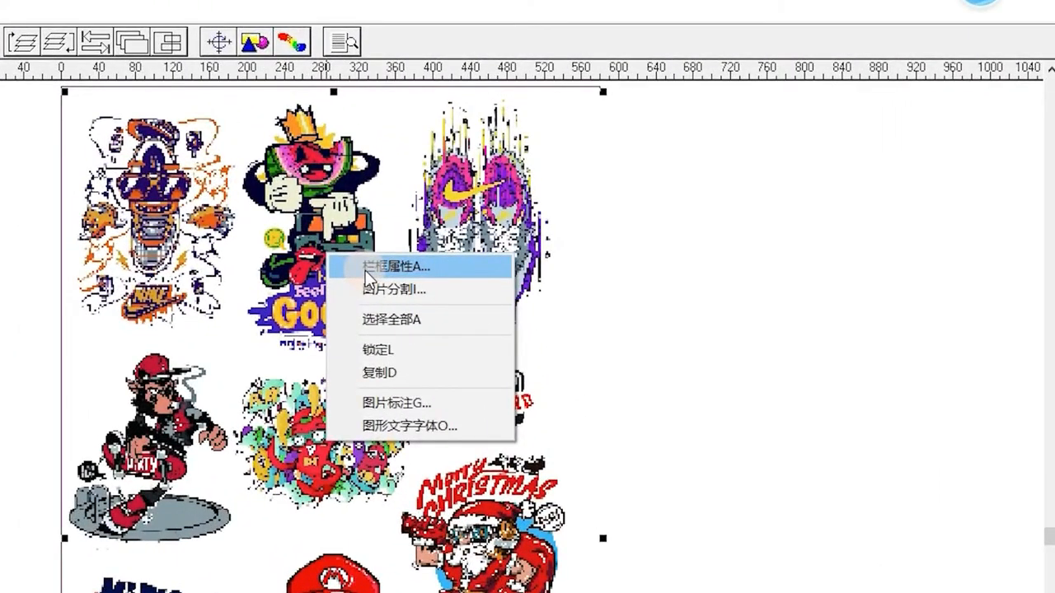
{"action": "left_click", "coordinate": [365, 270]}
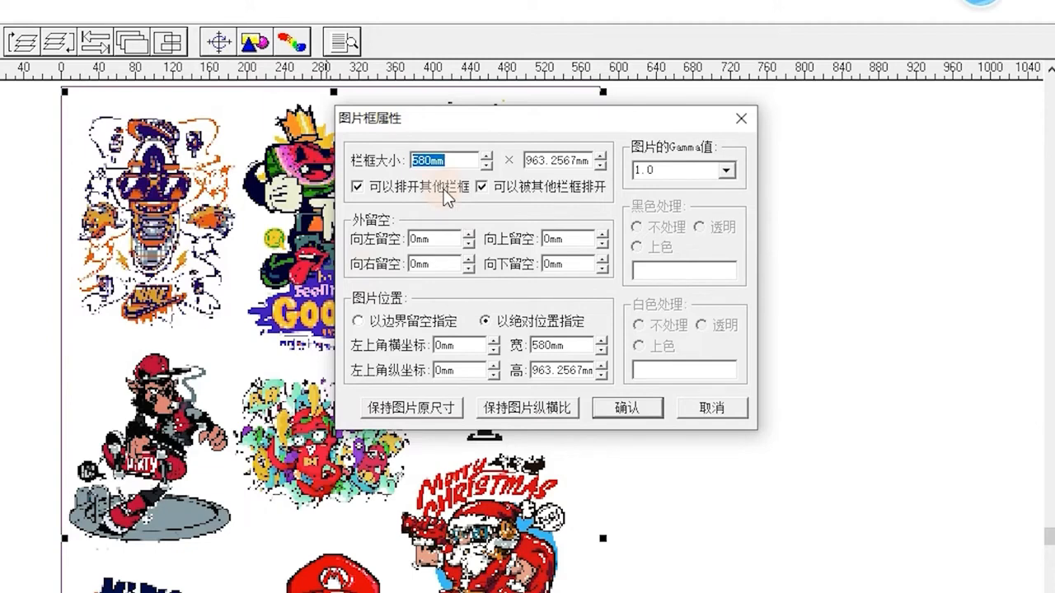
{"action": "left_click", "coordinate": [418, 160]}
{"action": "key", "text": "BackSpace"}
{"action": "type", "text": "7"}
{"action": "left_click", "coordinate": [525, 412]}
{"action": "left_click", "coordinate": [624, 412]}
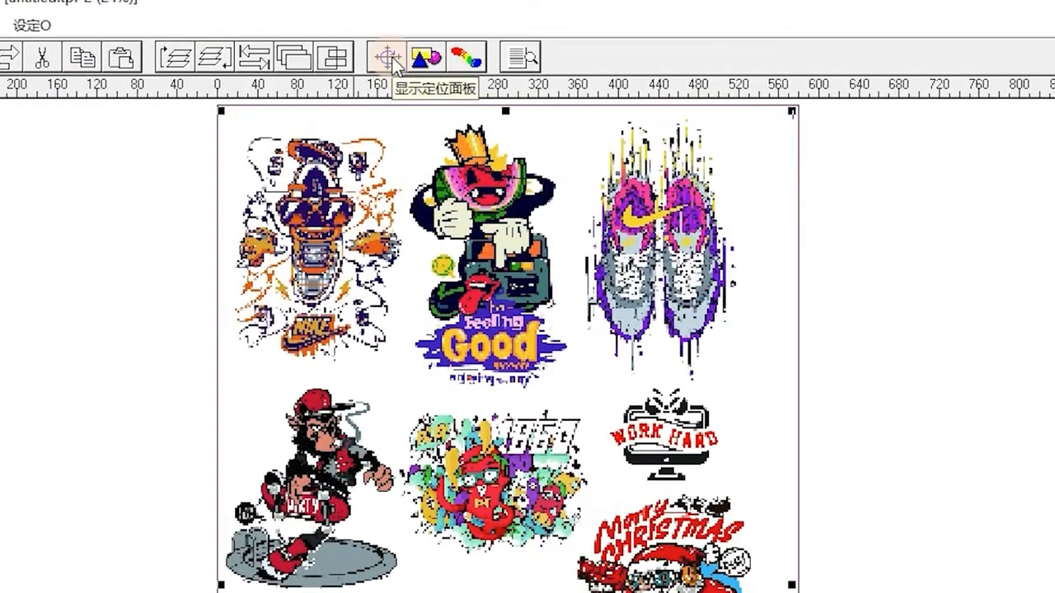
Show the positioning panel and place the picture at x 2 mm and y 3 mm on the page.
{"action": "left_click", "coordinate": [388, 57]}
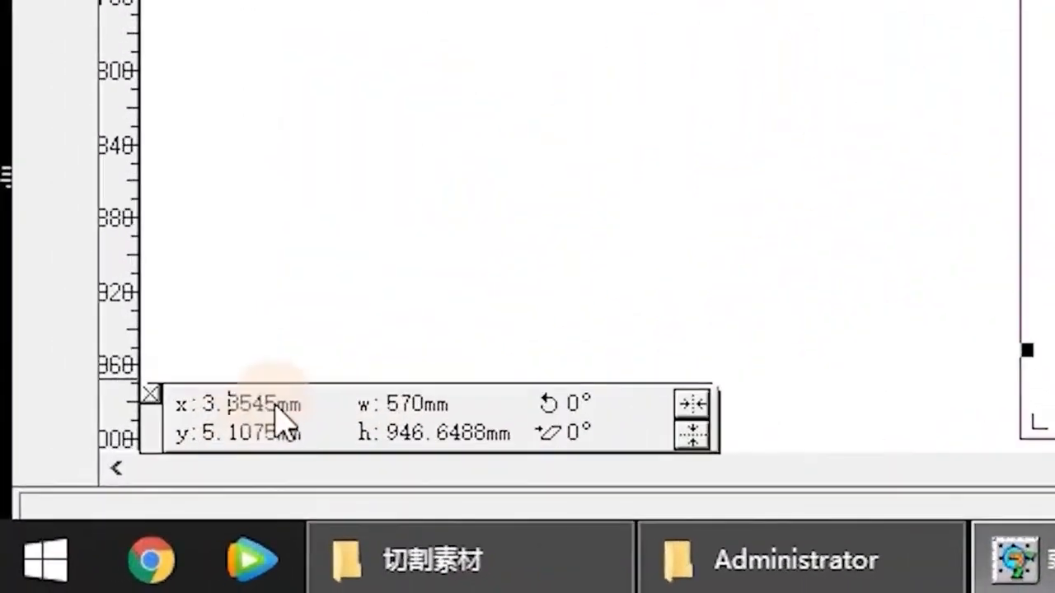
{"action": "left_click_drag", "start_coordinate": [89, 534], "coordinate": [67, 536]}
{"action": "type", "text": "2"}
{"action": "left_click_drag", "start_coordinate": [281, 431], "coordinate": [199, 441]}
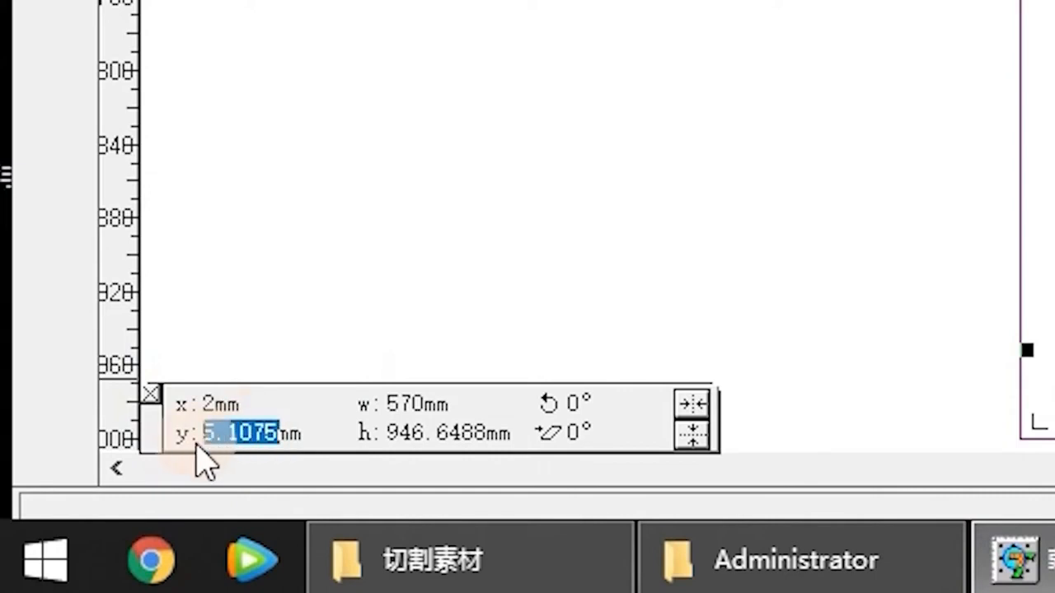
{"action": "type", "text": "3"}
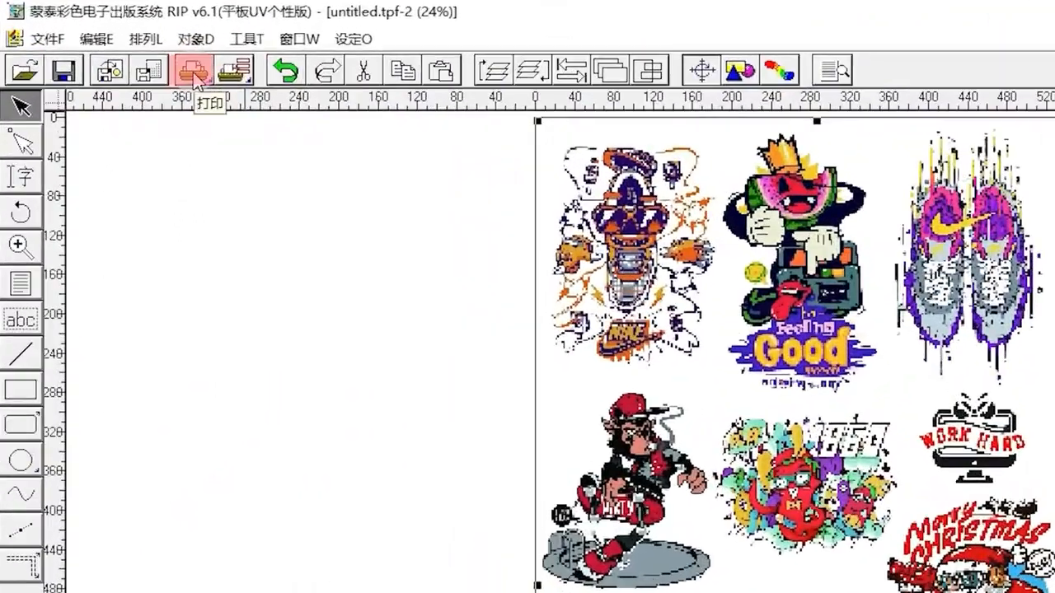
Open the print settings and apply automatic paper setup (自动设置纸张) in the YongLi 4c32 printer setup.
{"action": "left_click", "coordinate": [193, 74]}
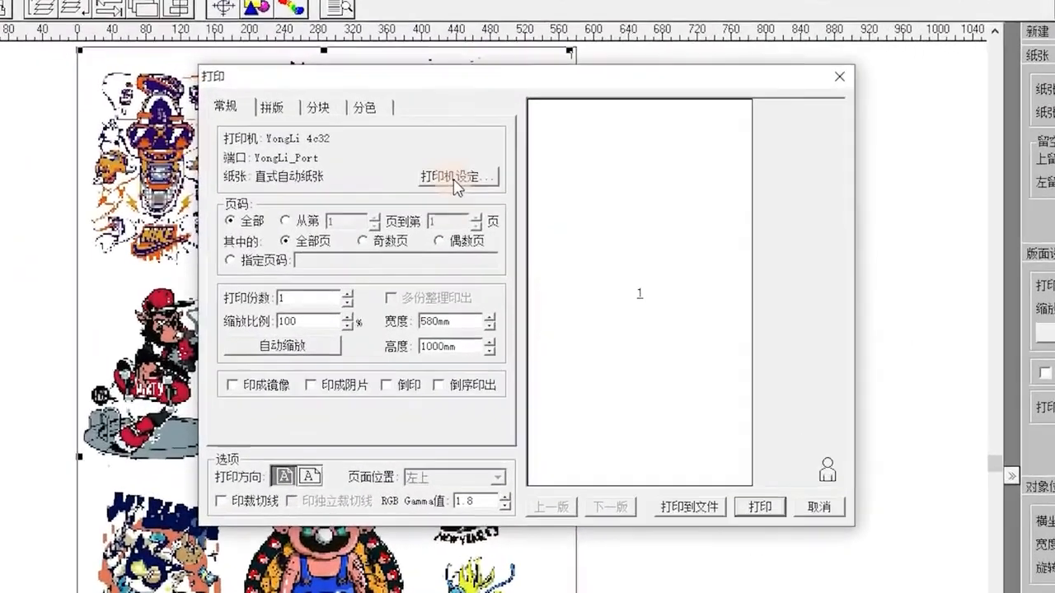
{"action": "left_click", "coordinate": [486, 139]}
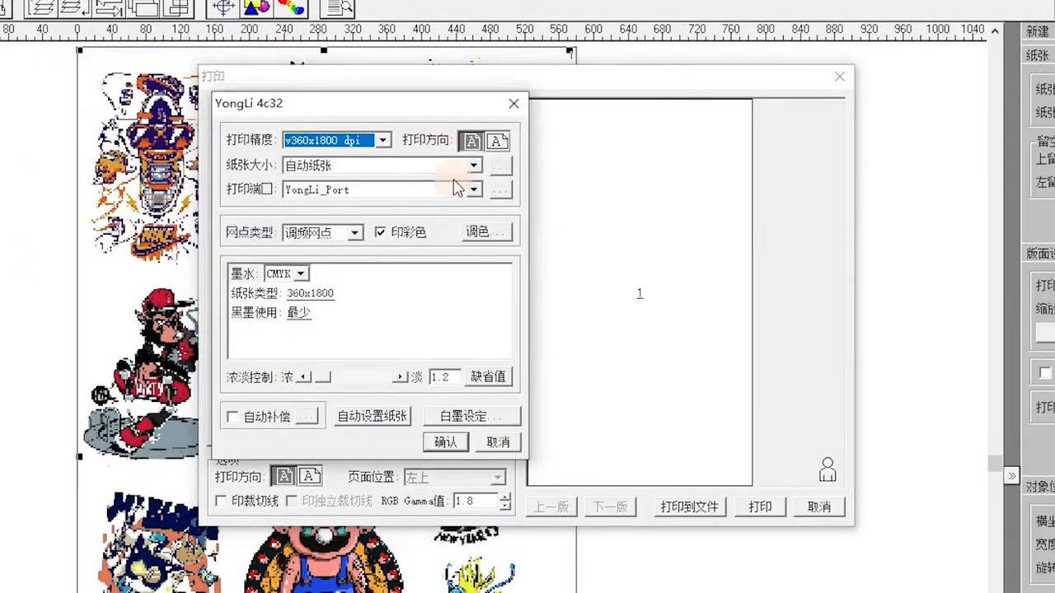
{"action": "left_click", "coordinate": [362, 418]}
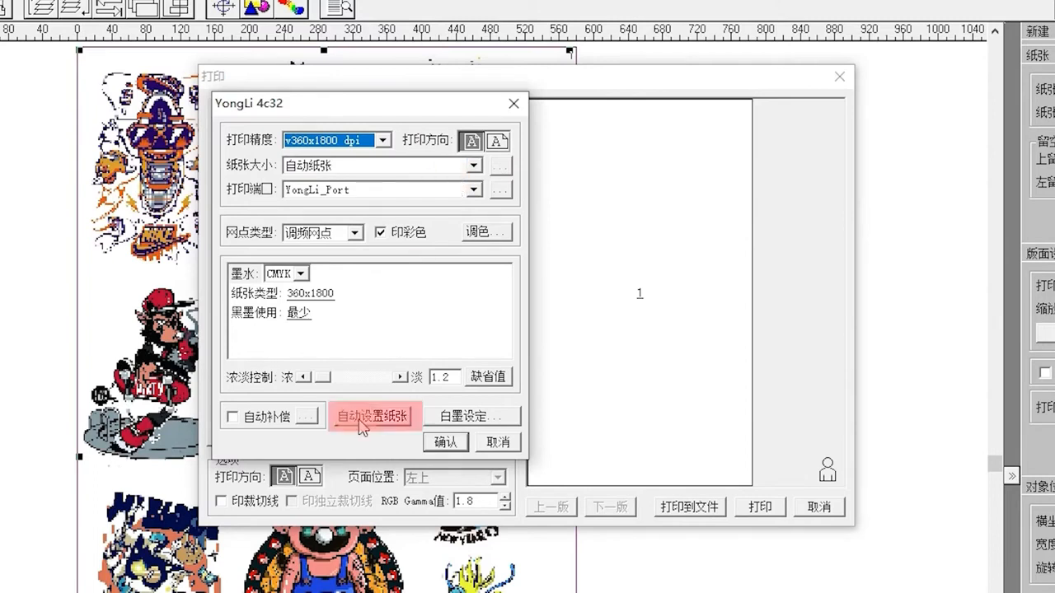
{"action": "left_click", "coordinate": [445, 443]}
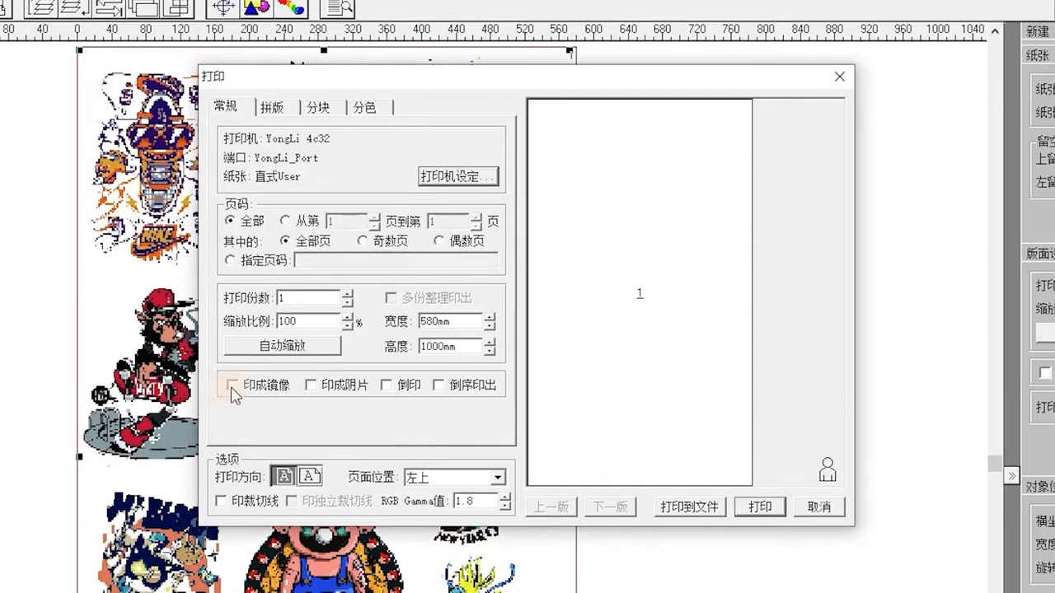
Enable mirrored printing (印成镜像) and print the page to a .prn file named 12.14-2 in the 切割素材 folder.
{"action": "left_click", "coordinate": [231, 385]}
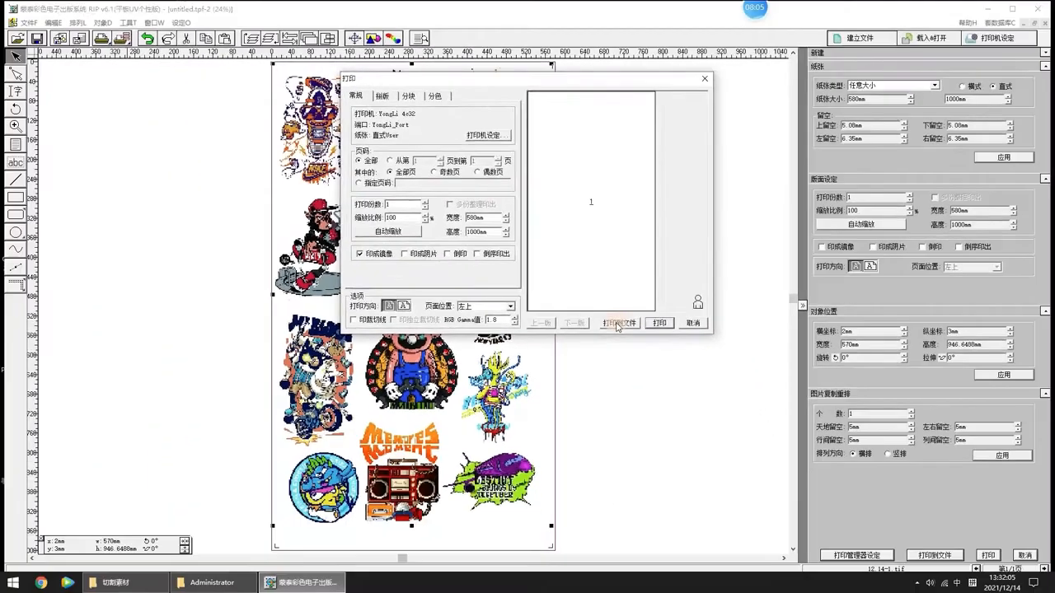
{"action": "left_click", "coordinate": [686, 507]}
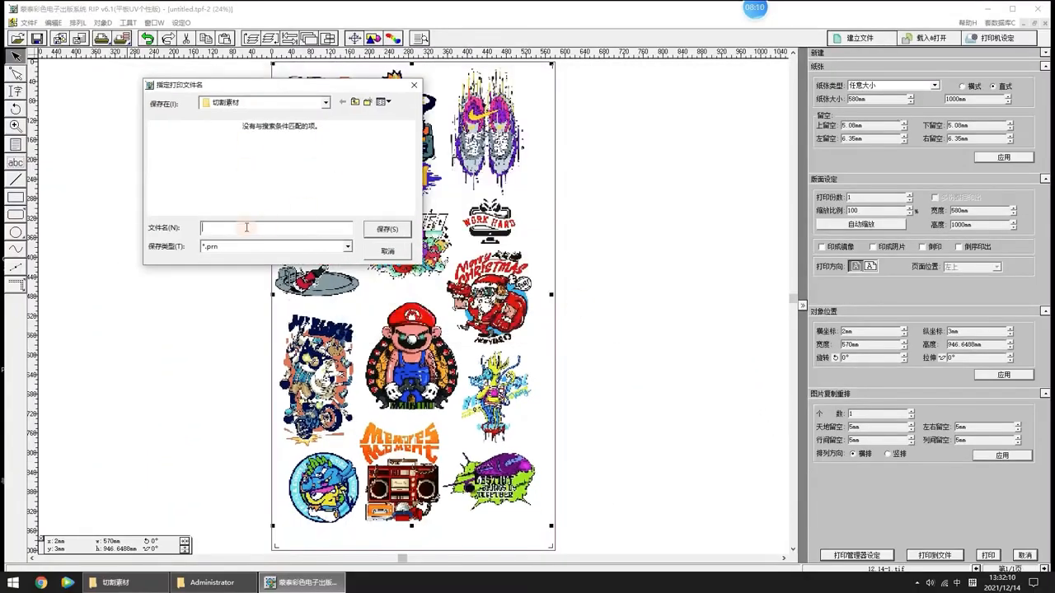
{"action": "type", "text": "12.14-2"}
{"action": "left_click", "coordinate": [387, 230]}
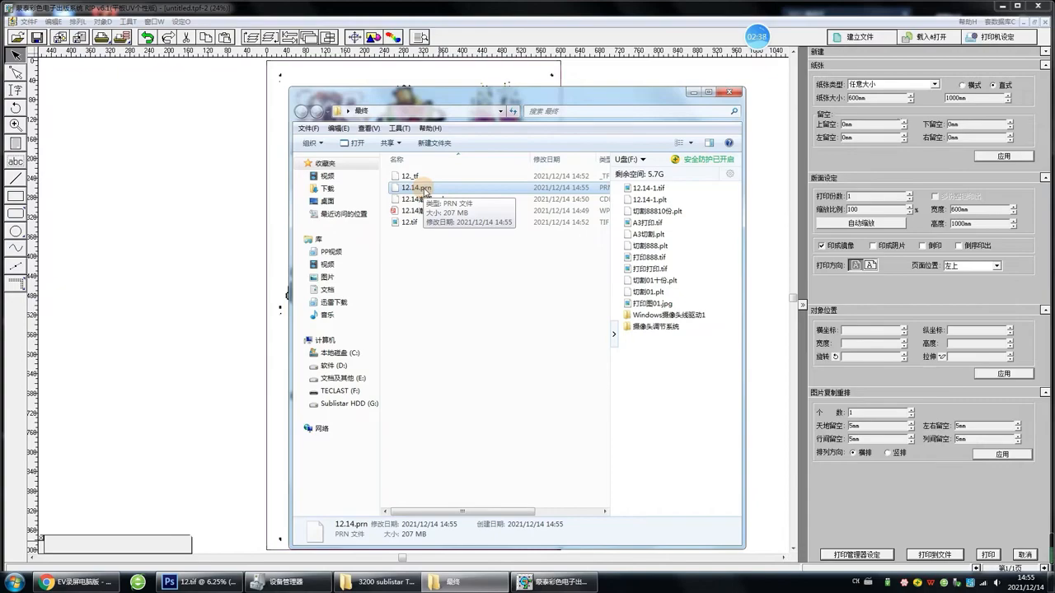
Switch to the desktop and launch the Sublistar print control tool, 3200_Tools_V103(10).exe.
{"action": "key", "text": "super+d"}
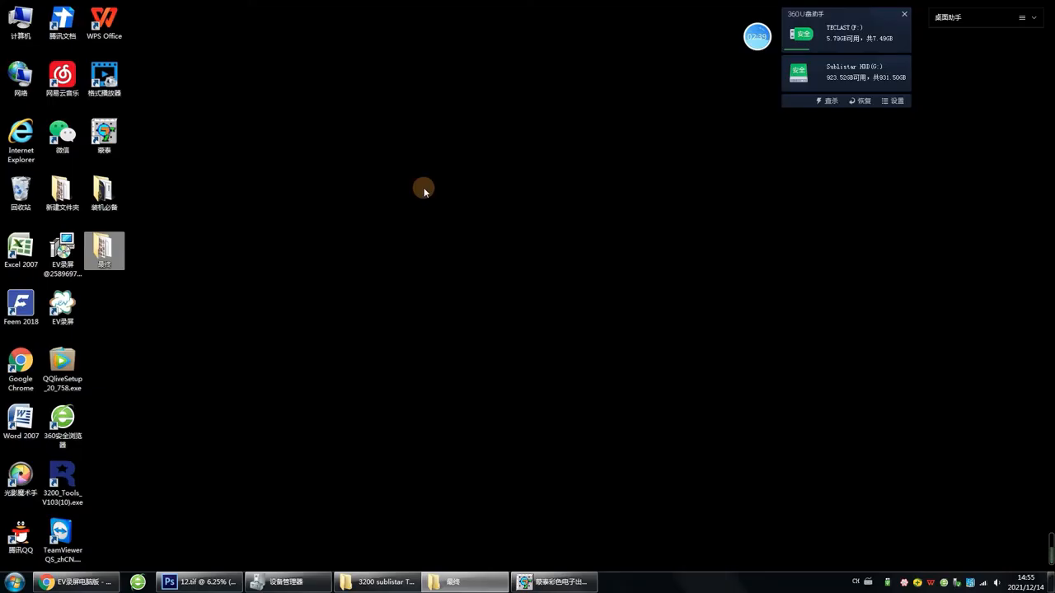
{"action": "left_click", "coordinate": [62, 474]}
{"action": "double_click", "coordinate": [63, 473]}
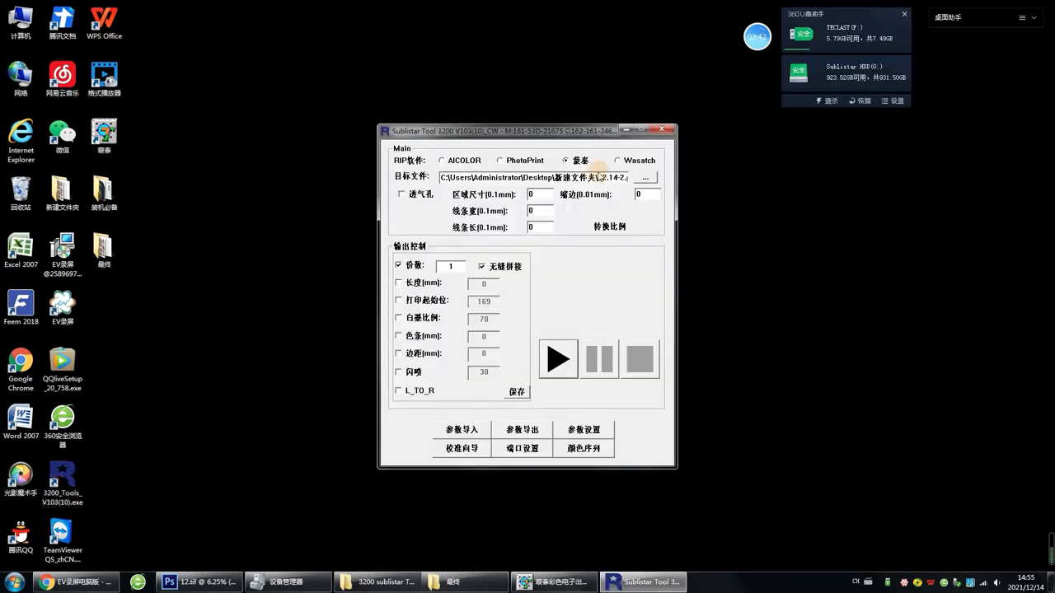
Load 12.14.prn from the folder C:\Users\Administrator\Desktop\最终 as the target file and start printing it.
{"action": "left_click", "coordinate": [646, 180]}
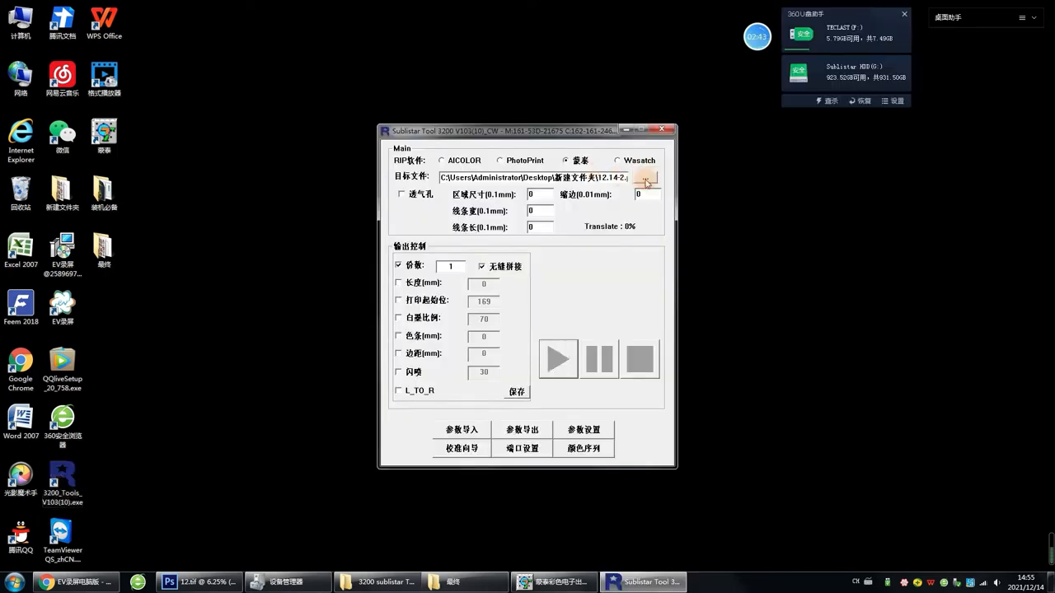
{"action": "type", "text": "C:\\Users\\Administrator\\Desktop\\最终"}
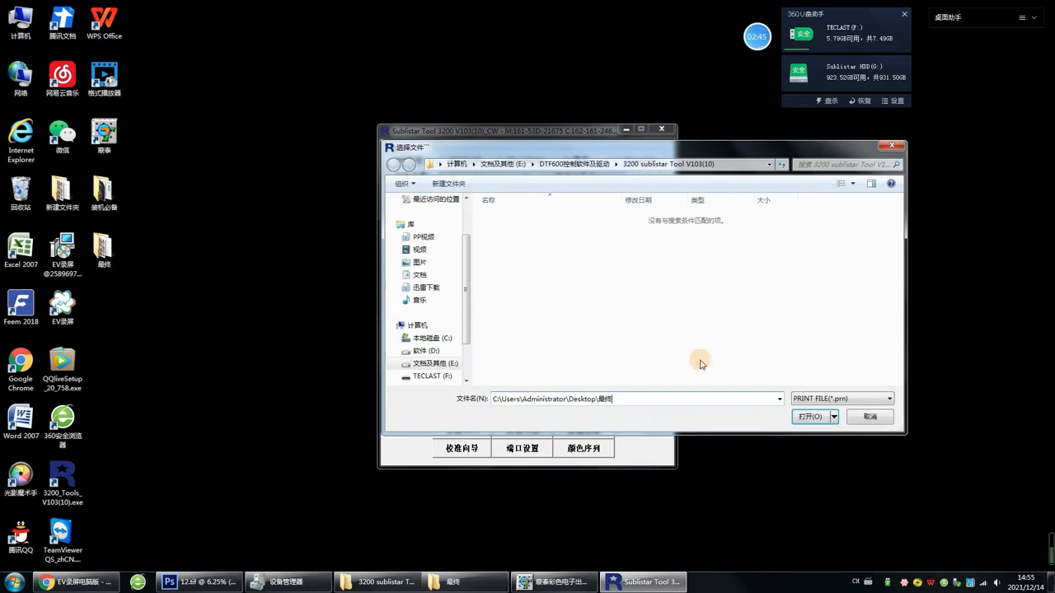
{"action": "left_click", "coordinate": [804, 418]}
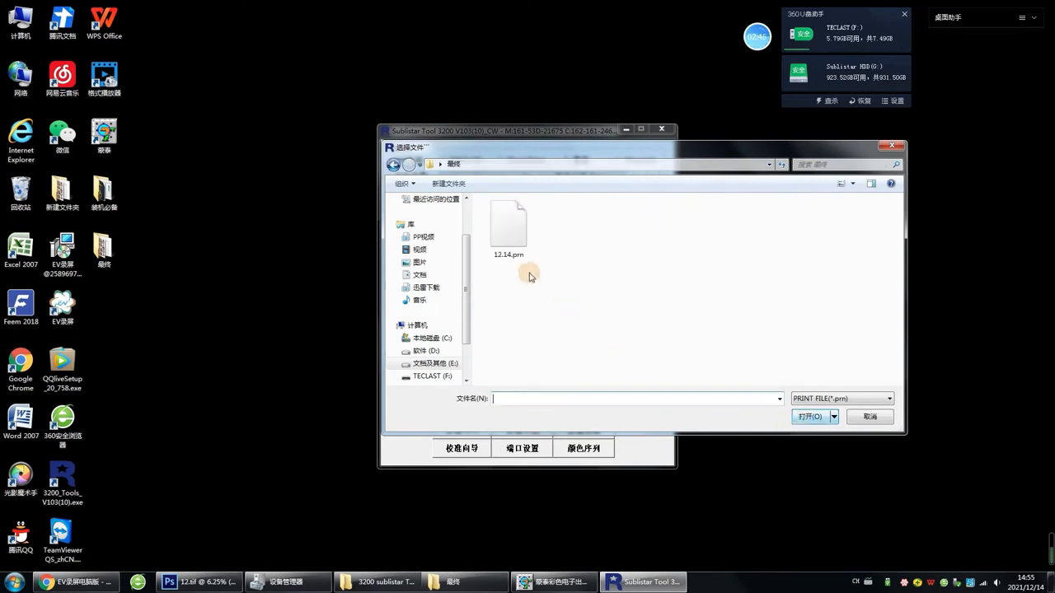
{"action": "left_click", "coordinate": [509, 231]}
{"action": "left_click", "coordinate": [810, 417]}
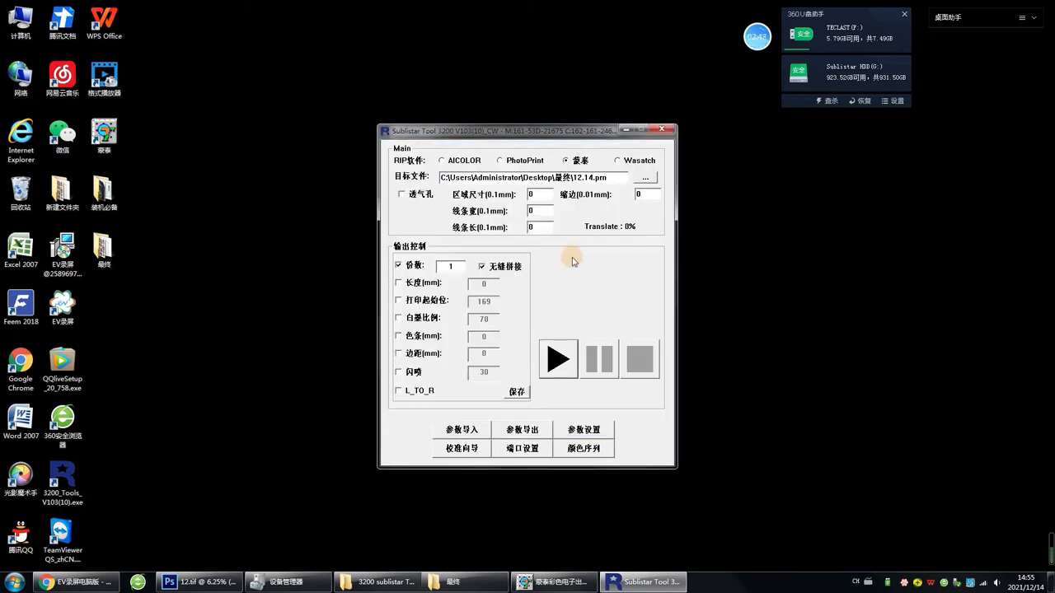
{"action": "left_click", "coordinate": [559, 367]}
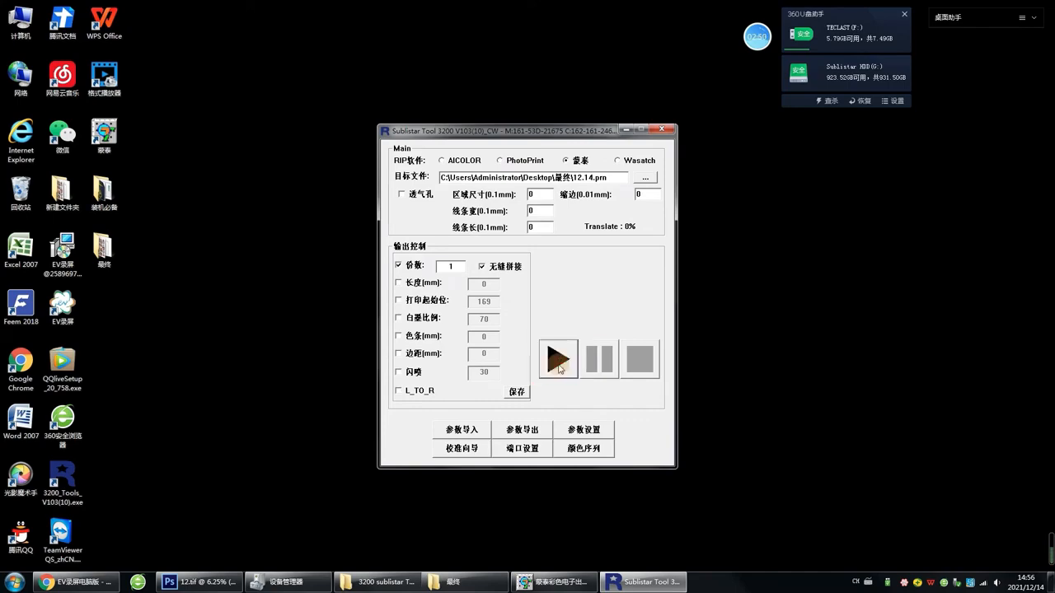